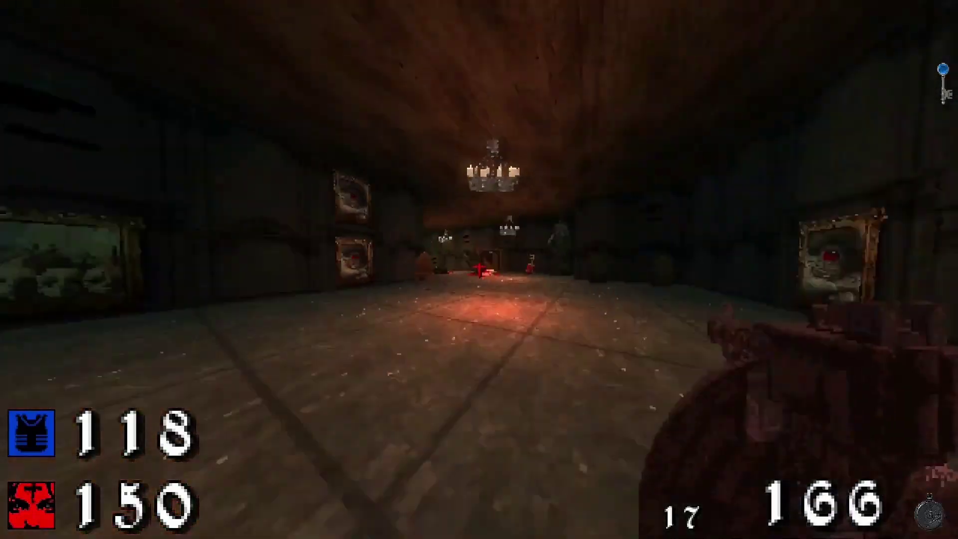
click(479, 269)
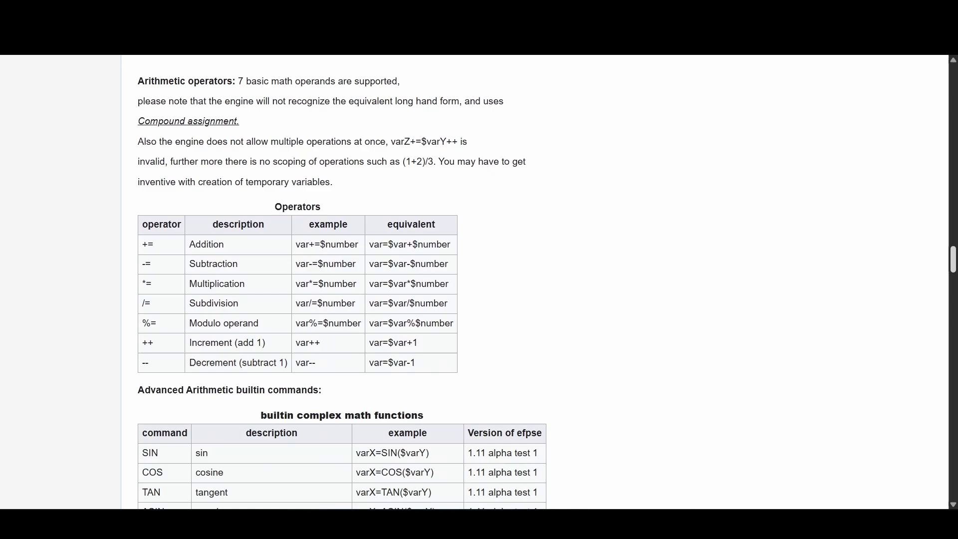
Step: Read through the arithmetic operators and the built-in complex math functions in the scripting documentation
scroll(479, 279, down, 12)
scroll(479, 280, down, 10)
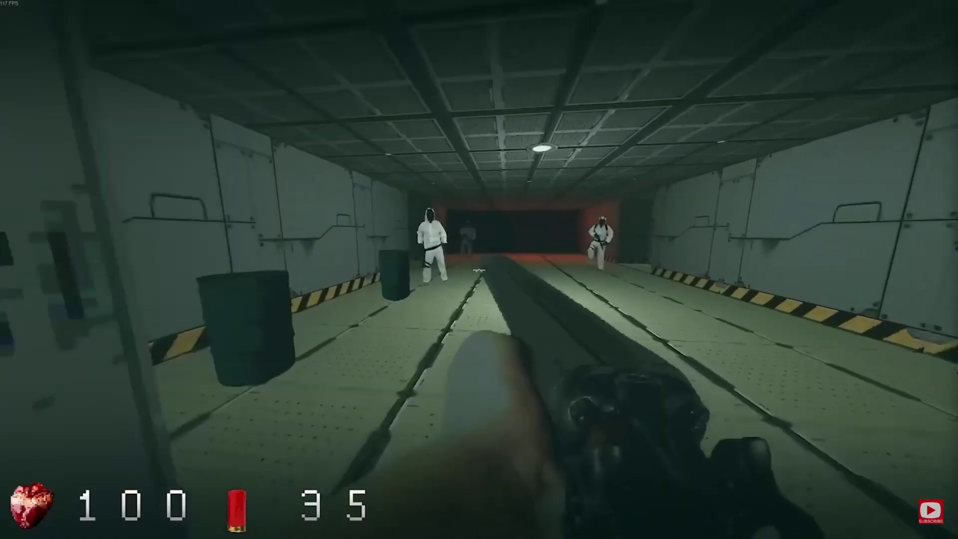
click(479, 270)
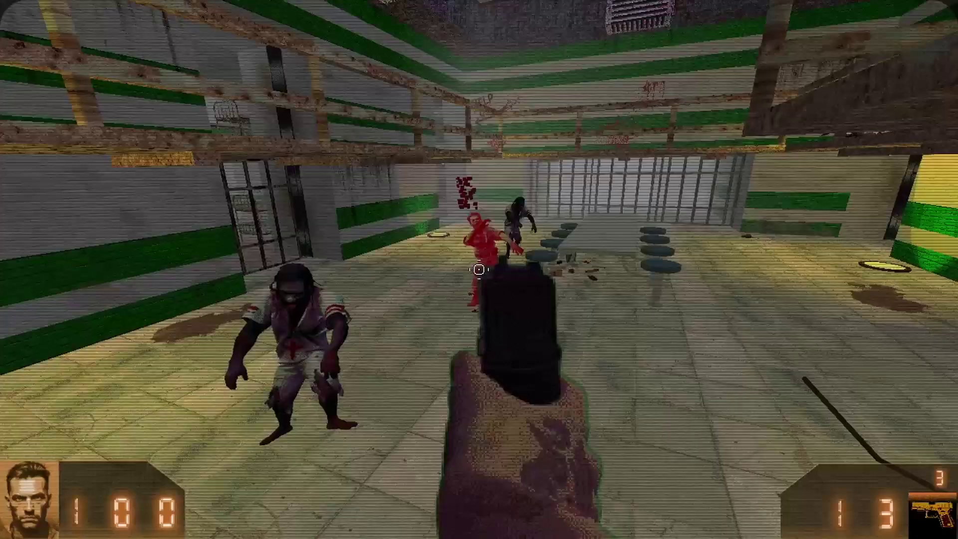
click(479, 269)
click(479, 270)
click(479, 270)
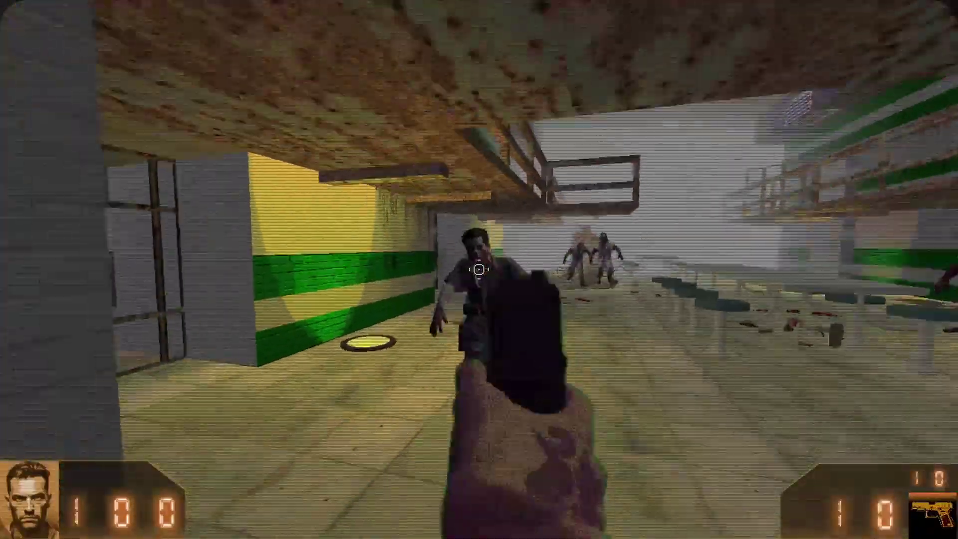
click(479, 270)
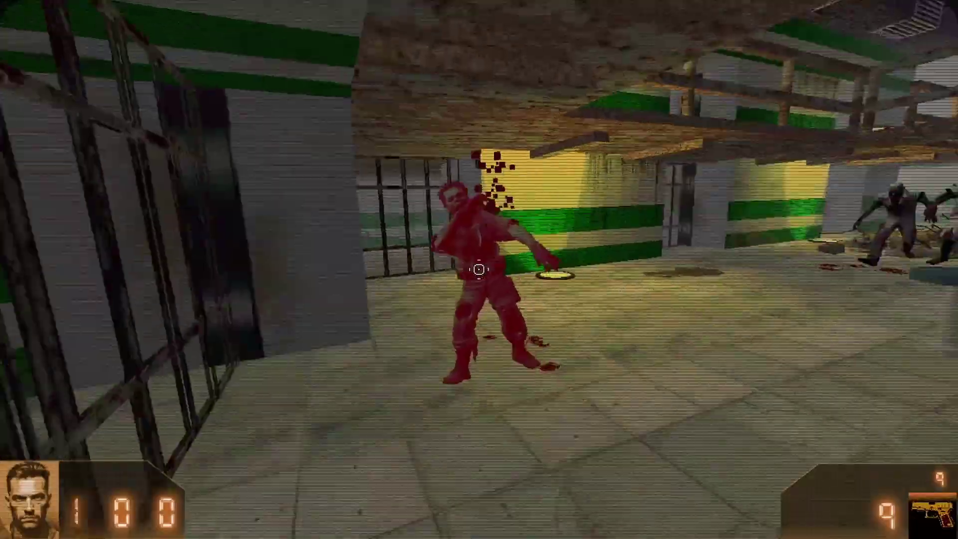
click(479, 270)
click(478, 270)
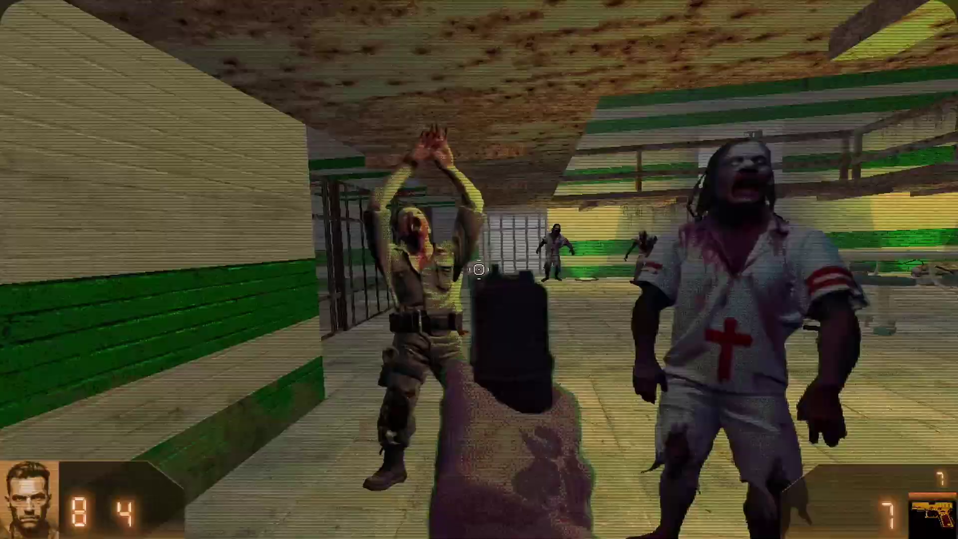
click(479, 269)
click(478, 270)
key(1)
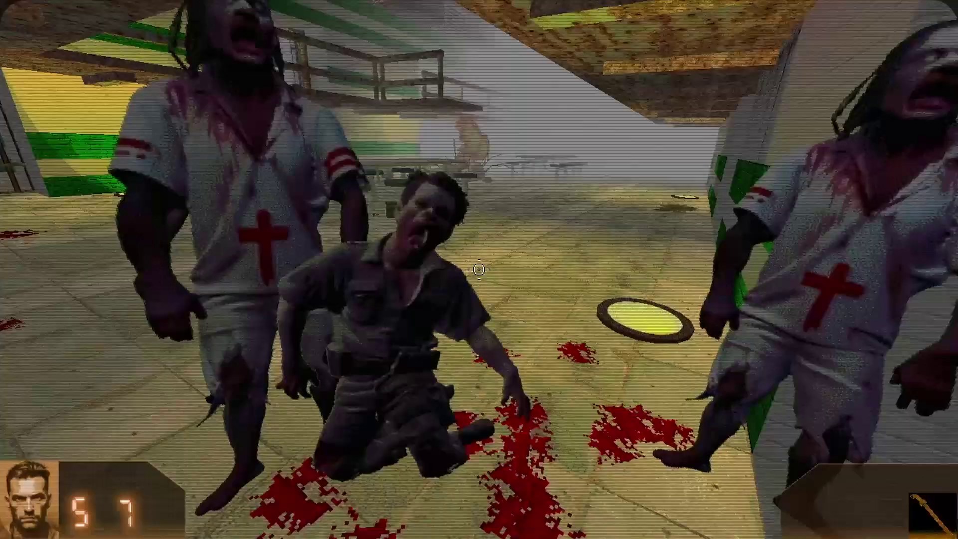
click(478, 270)
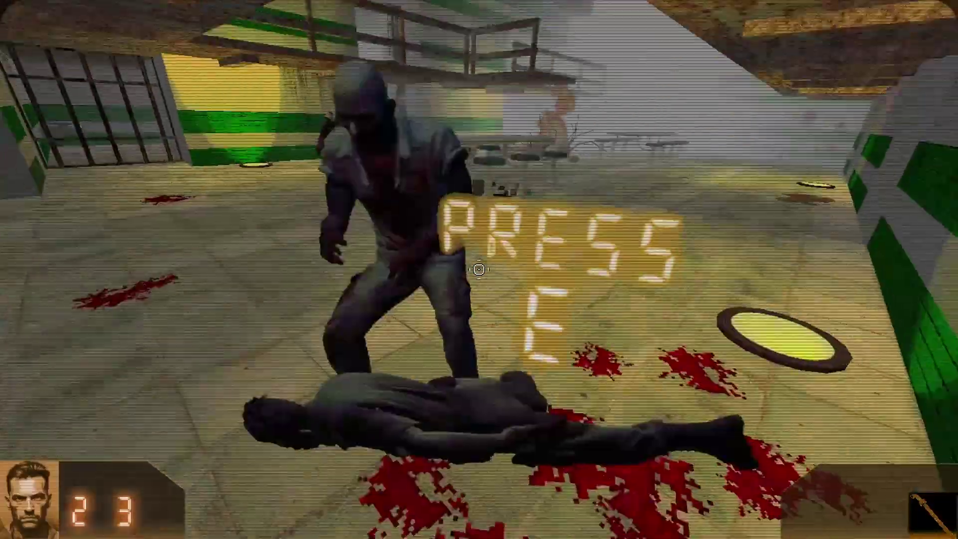
click(479, 270)
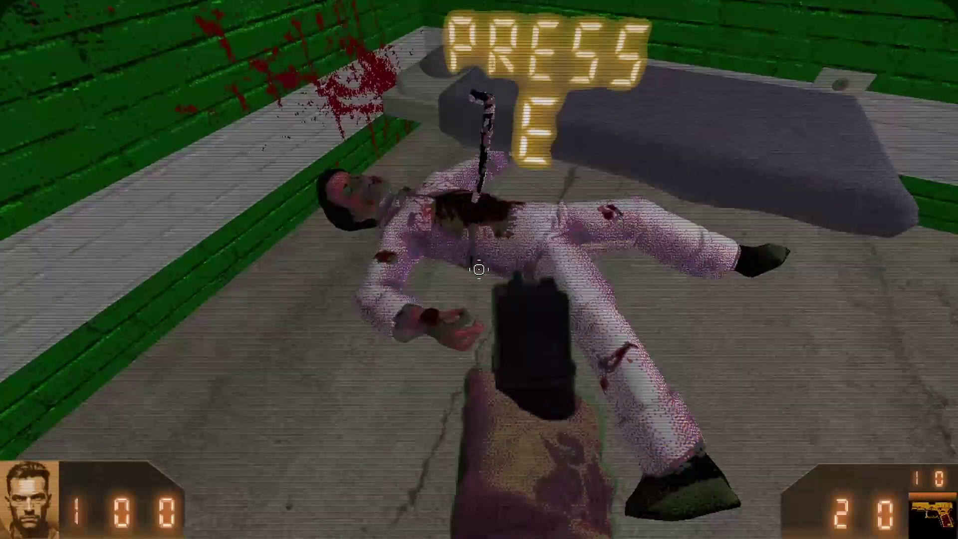
key(e)
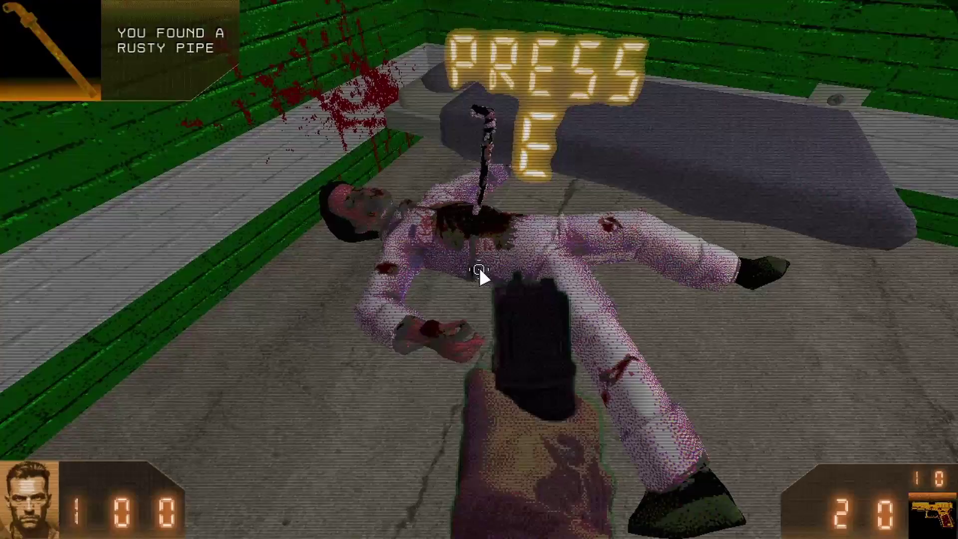
key(1)
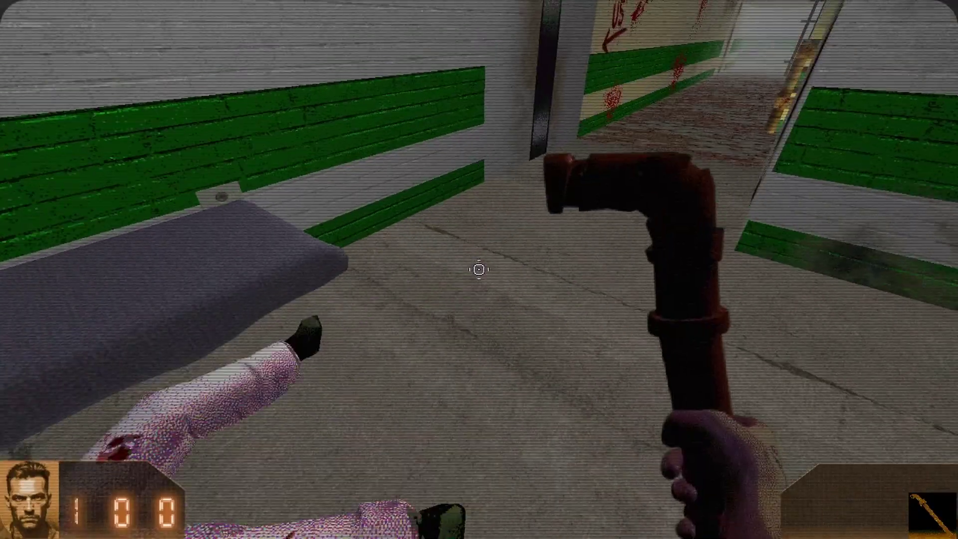
key(w)
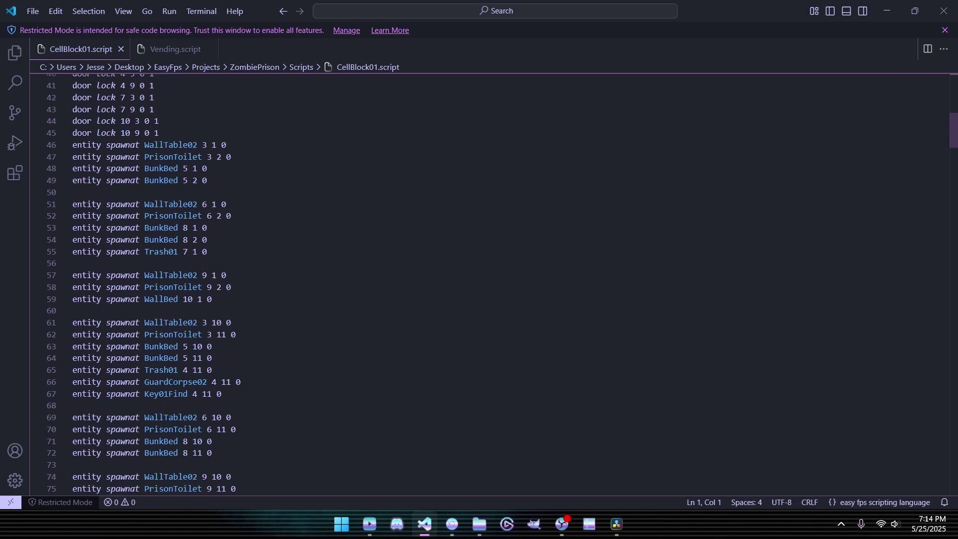
Step: Look over the light, door and entity commands in CellBlock01.script, and open the triggers settings of the ZombiePrison map
key(ctrl+Tab)
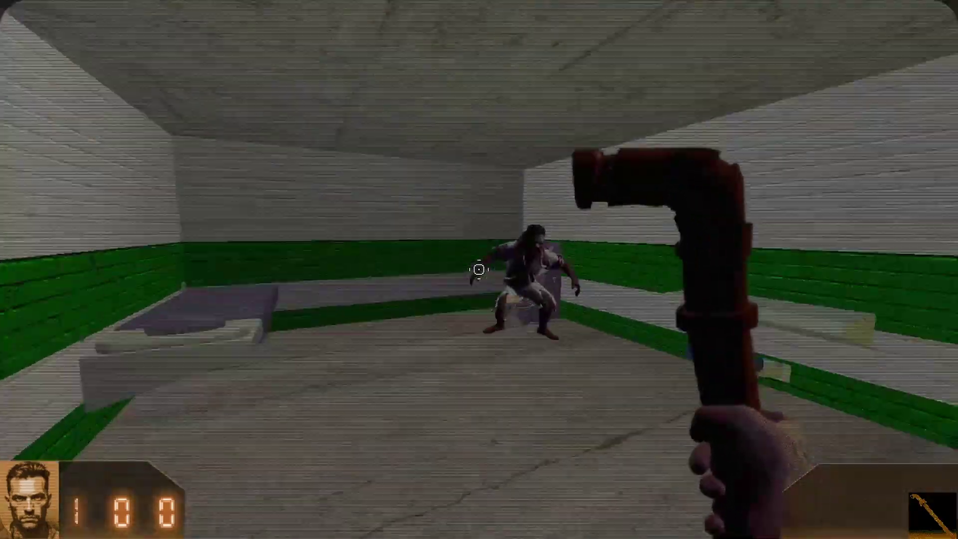
click(479, 270)
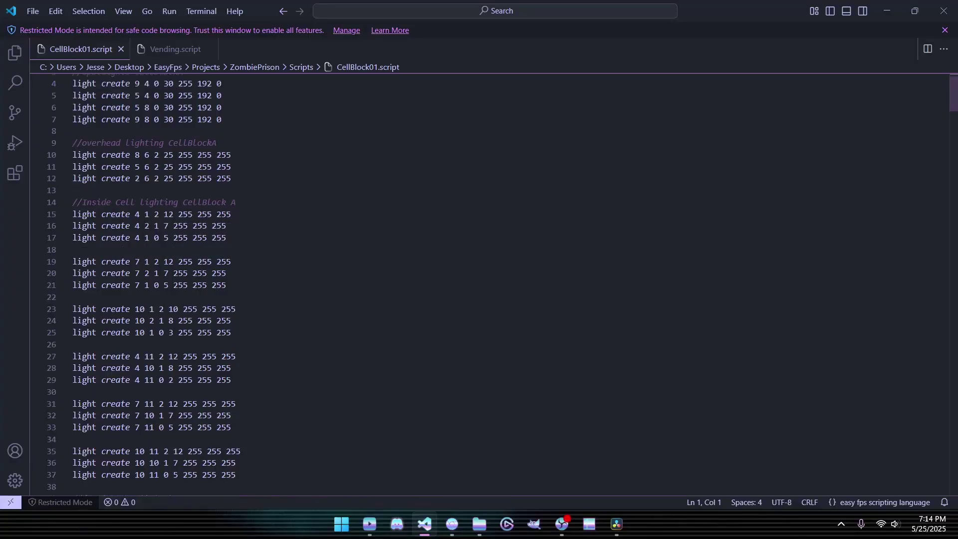
scroll(479, 285, down, 9)
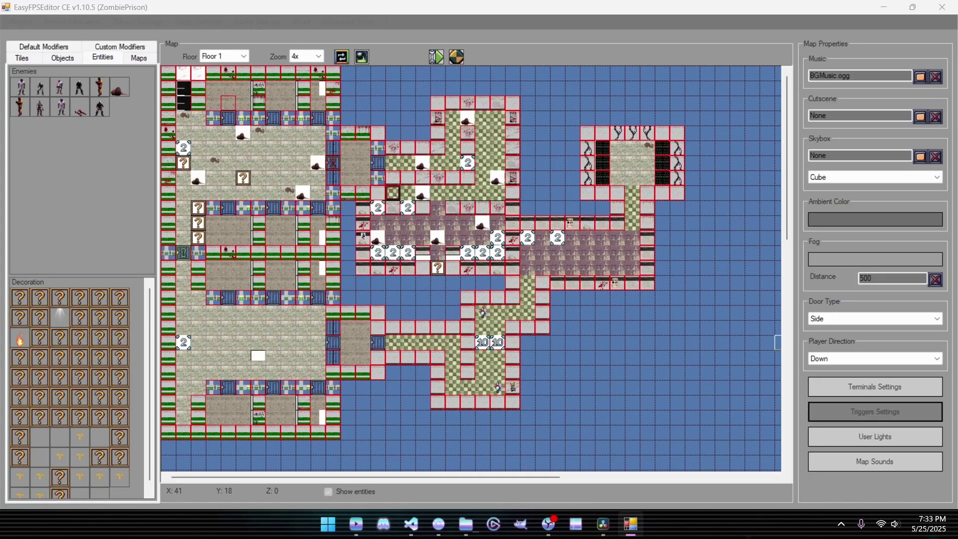
click(875, 412)
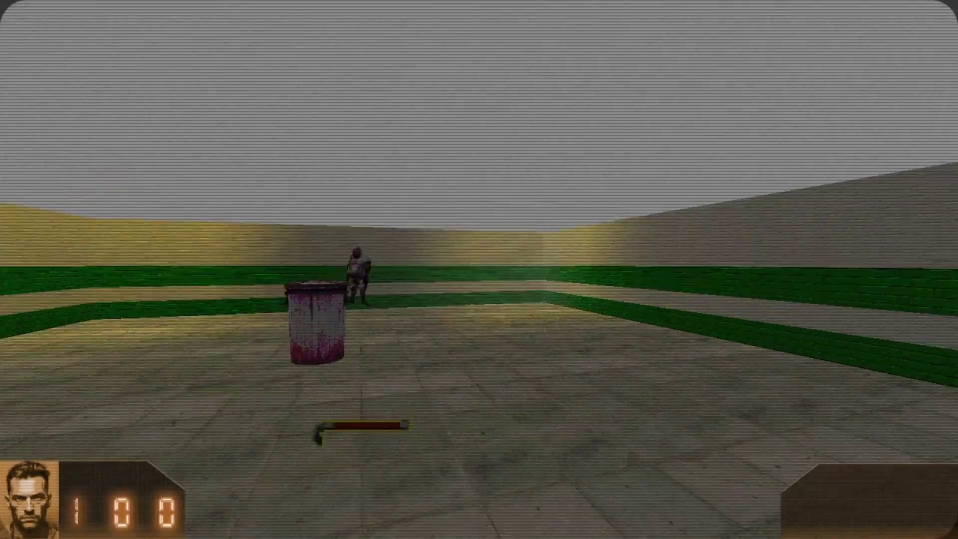
key(w)
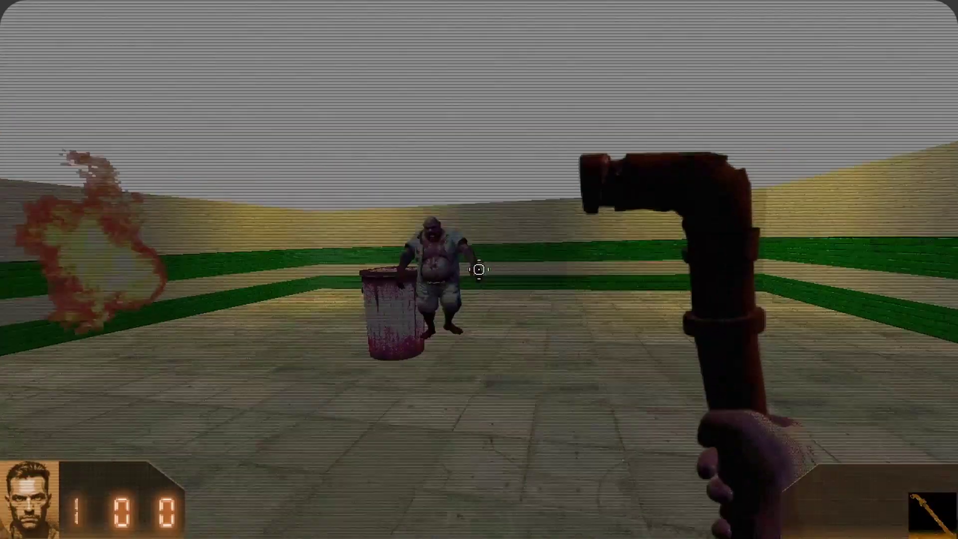
click(479, 270)
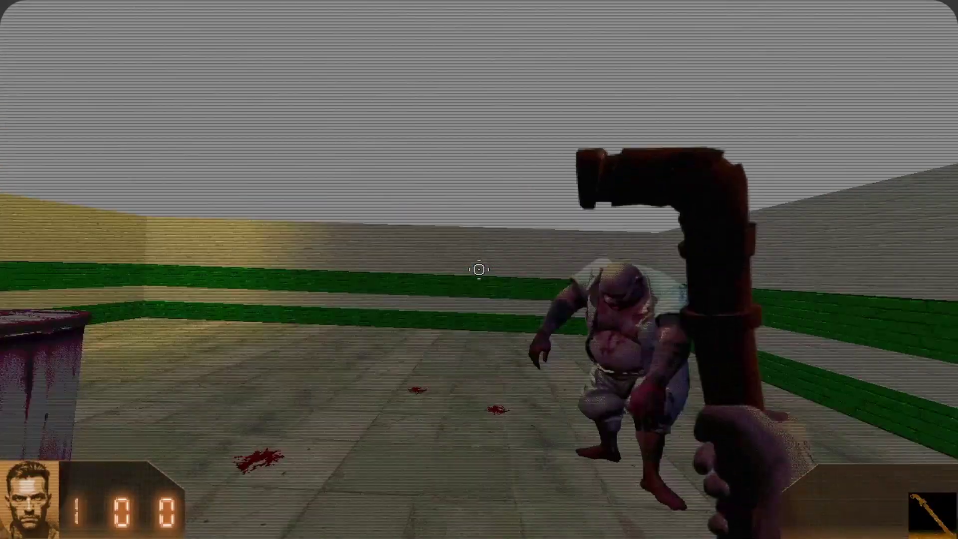
click(480, 270)
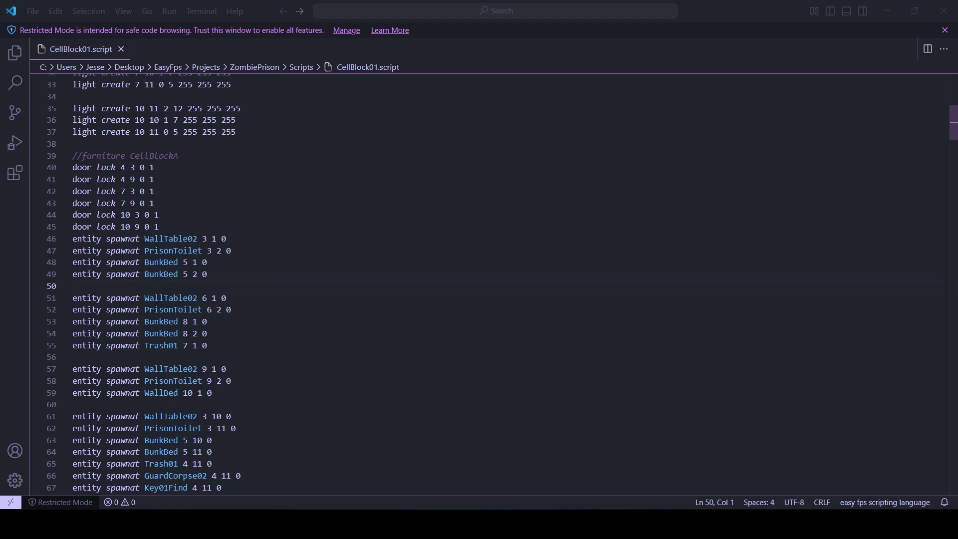
Step: Highlight the word entity and after it the word spawnat in the first WallTable02 line of CellBlock01.script
double_click(87, 238)
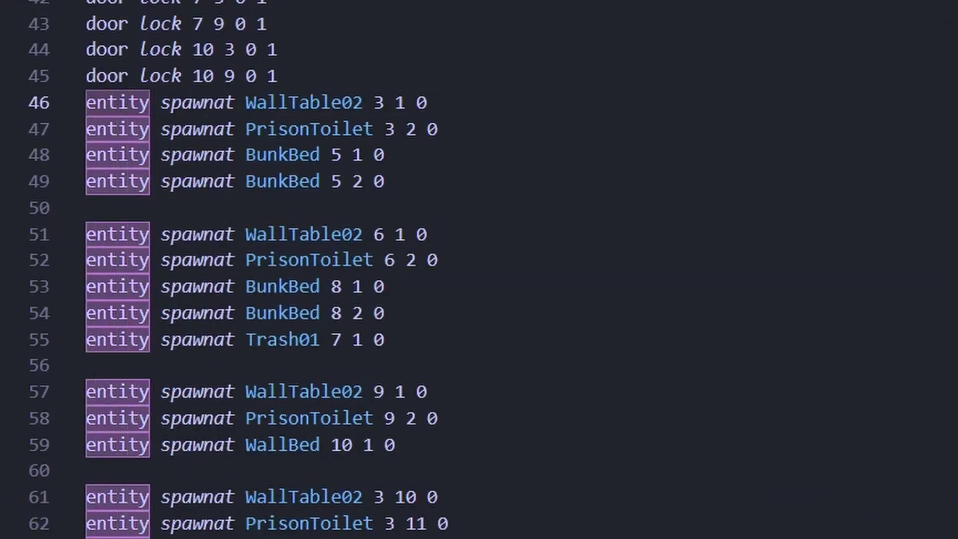
key(Right)
key(Right)
key(shift+Right)
key(shift+Right)
key(shift+Right)
key(shift+Right)
key(shift+Right)
key(shift+Right)
key(shift+Right)
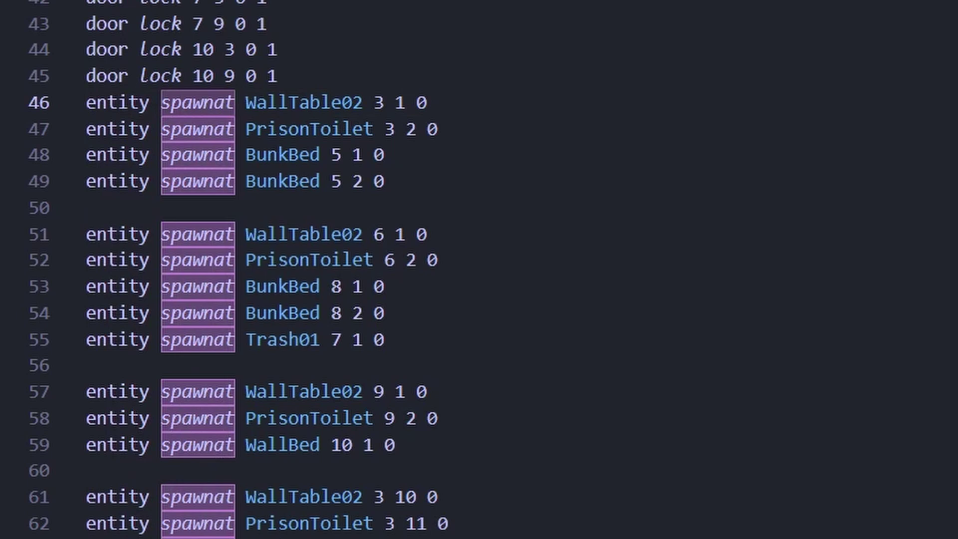
Step: Highlight the entity name WallTable02 in line 46 of the script
key(Escape)
key(Right)
key(Right)
key(shift+Right)
key(shift+Right)
key(shift+Right)
key(shift+Right)
key(shift+Right)
key(shift+Right)
key(shift+Right)
key(shift+Right)
key(shift+Right)
key(shift+Right)
key(shift+Right)
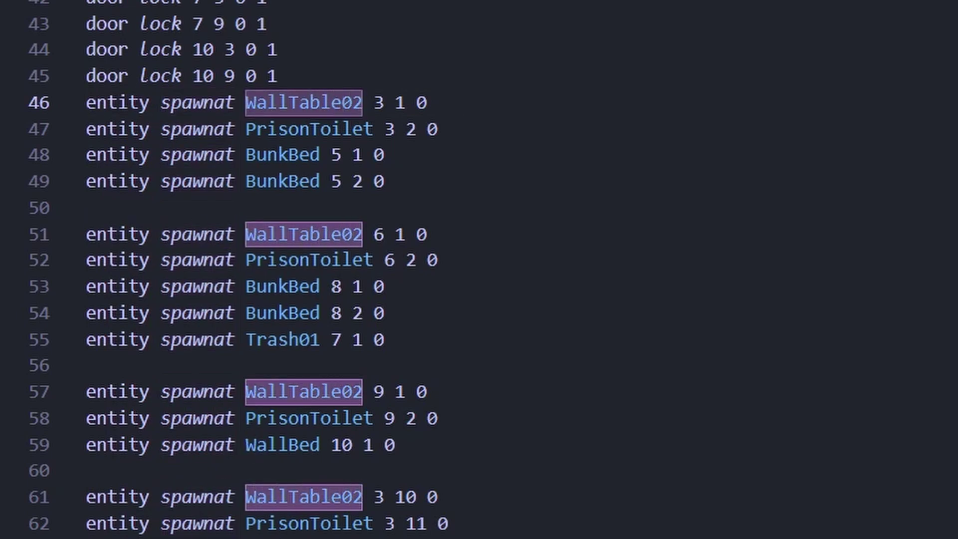
Step: Highlight the spawn coordinates 3 1 0 at the end of the WallTable02 line
key(Right)
key(Right)
key(shift+Right)
key(shift+Right)
key(shift+Right)
key(shift+Right)
key(shift+Right)
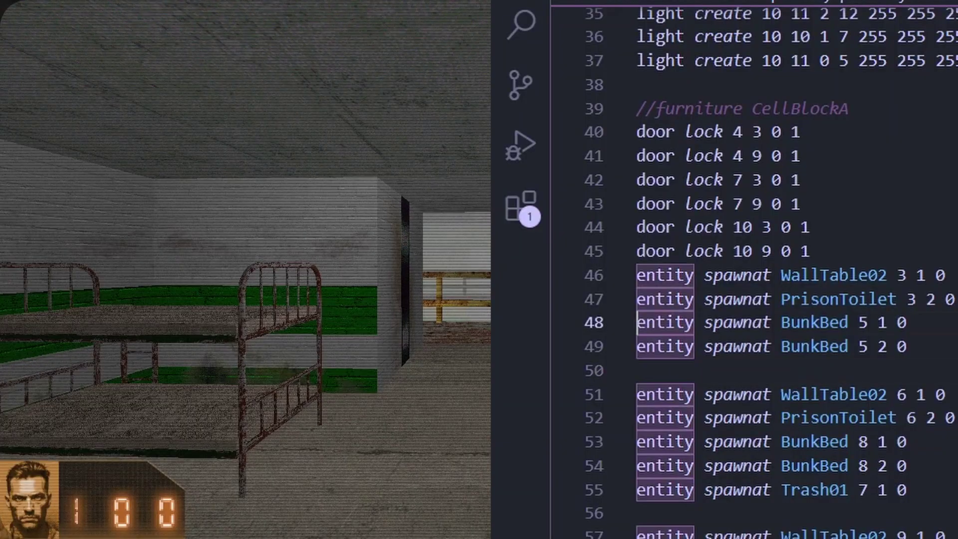
Step: Highlight the BunkBed spawn lines at 5 1 0 and 5 2 0, followed by the WallTable02 and PrisonToilet lines above them
key(shift+Right)
key(shift+Right)
key(shift+Right)
key(shift+Right)
key(shift+Right)
key(shift+Right)
key(shift+Right)
key(shift+Right)
key(shift+Right)
key(shift+Right)
key(shift+Right)
key(shift+Down)
key(shift+End)
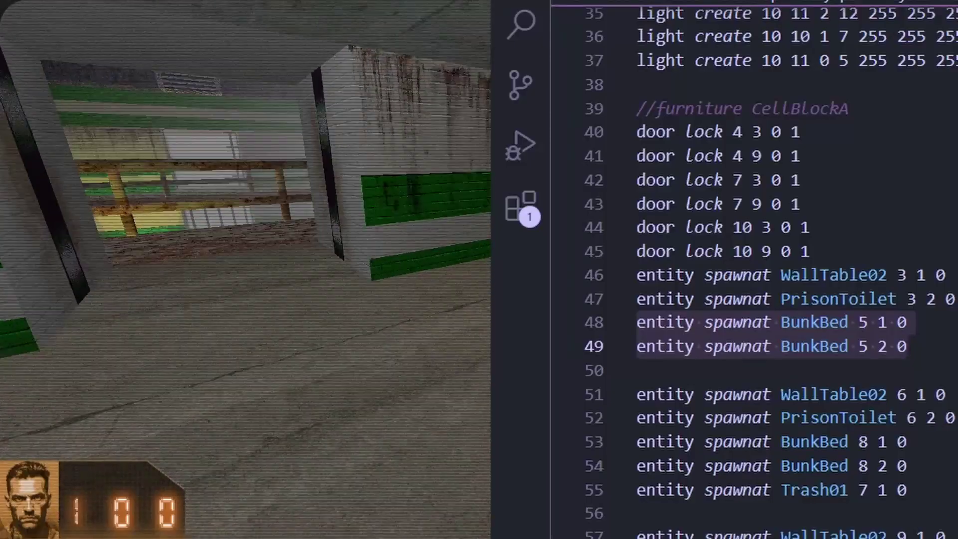
drag(637, 275, 954, 299)
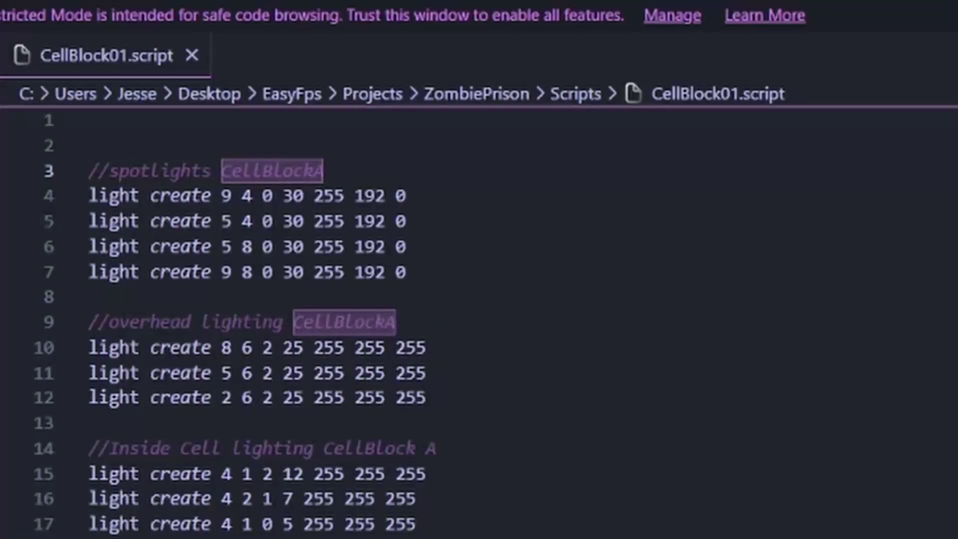
Step: Highlight the command, coordinates and colour values 255 192 0 of the first light create line under the spotlights comment
click(108, 195)
drag(88, 196, 274, 196)
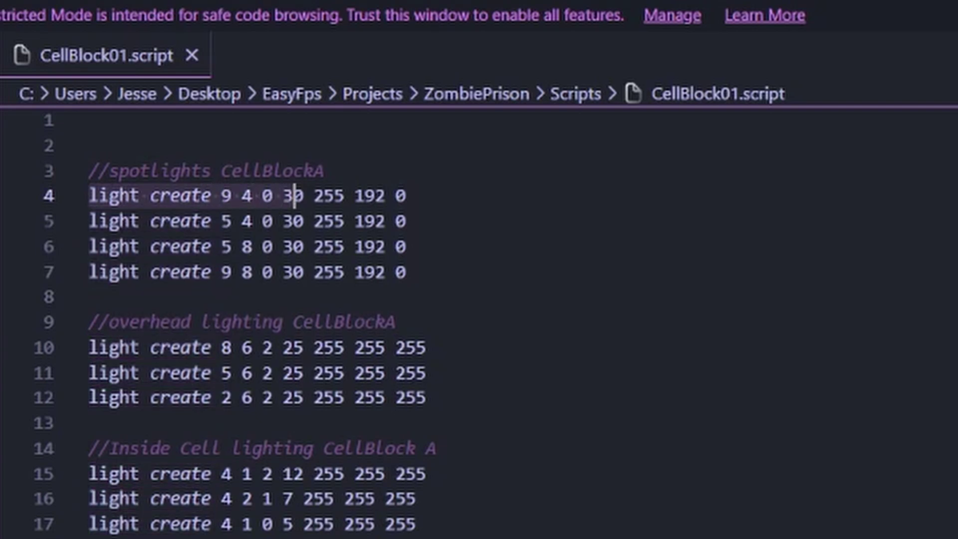
drag(306, 196, 408, 196)
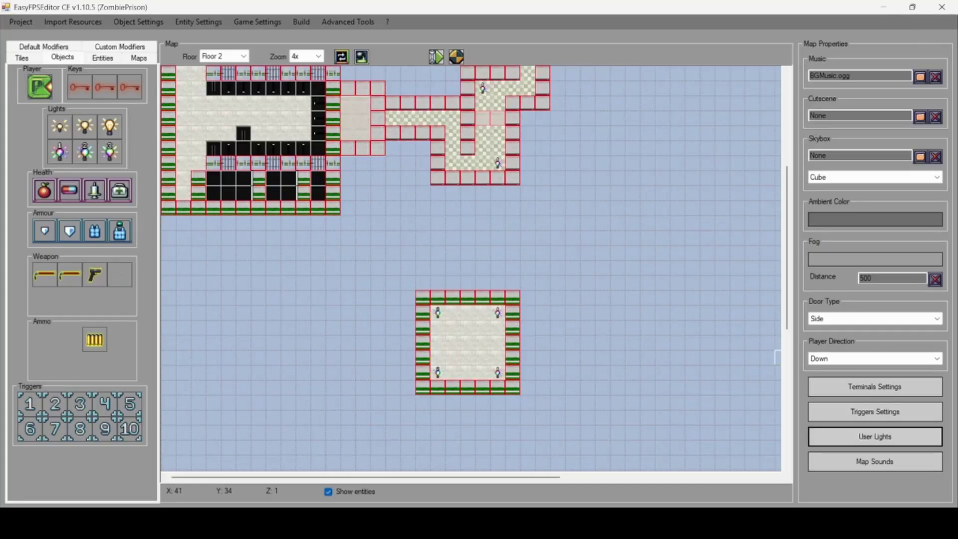
Step: Open the map's user lights editor and the Light 1 colour setting
click(875, 436)
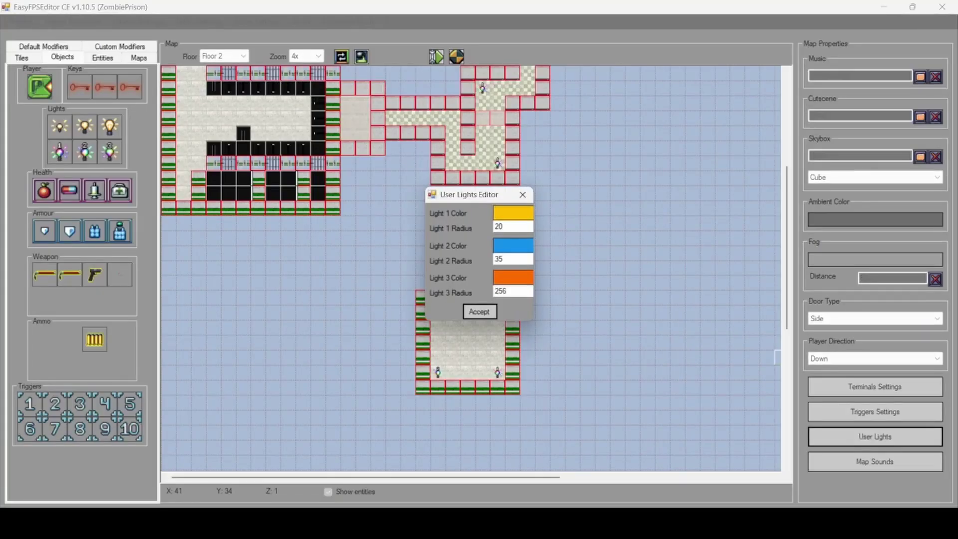
click(513, 212)
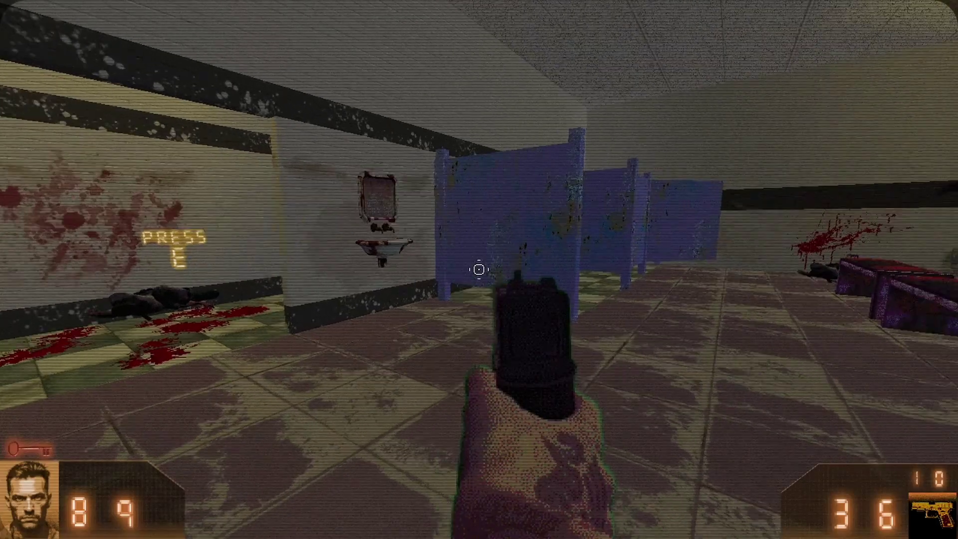
key(w)
key(w)
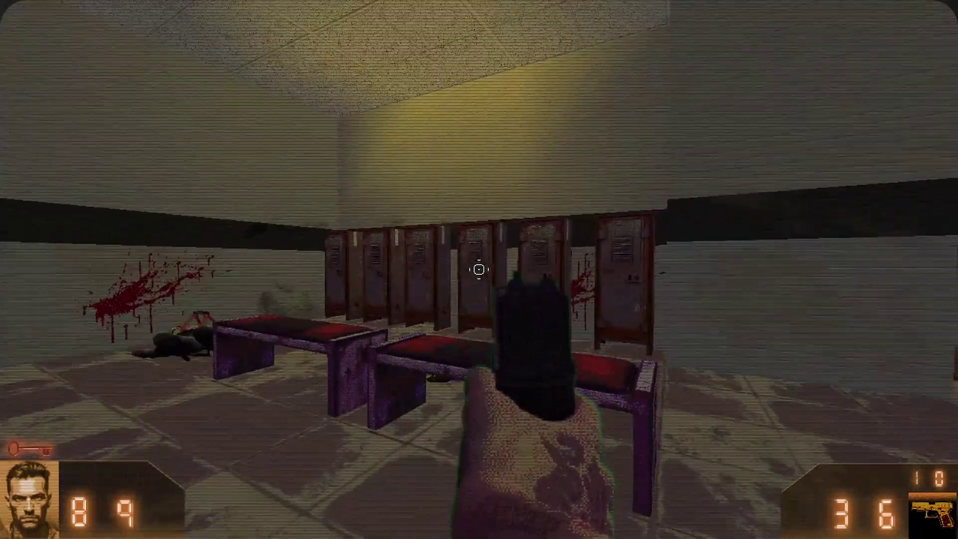
key(w)
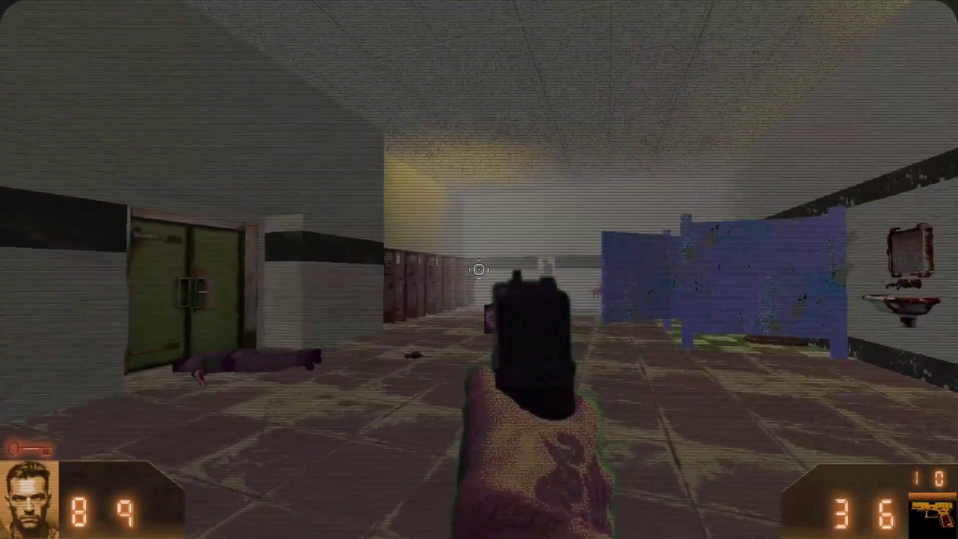
key(w)
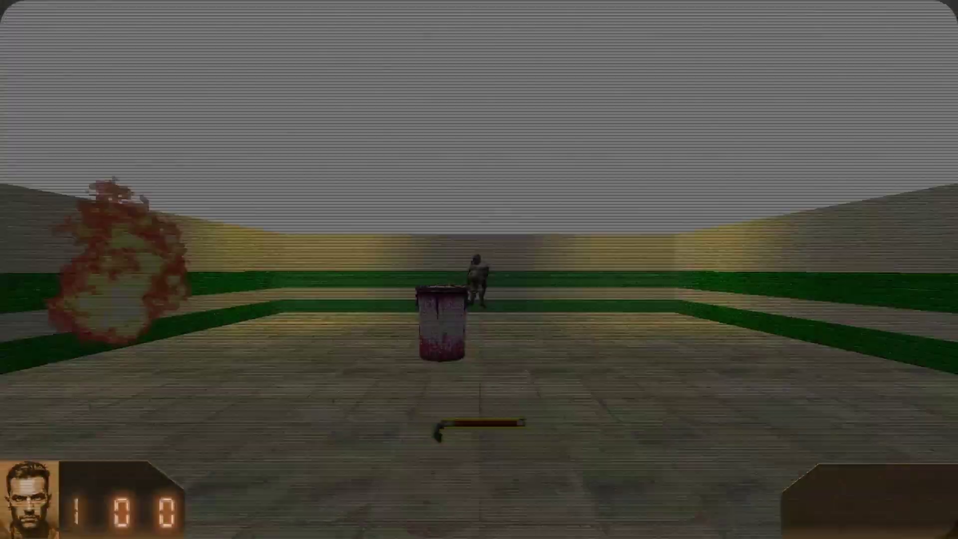
key(w)
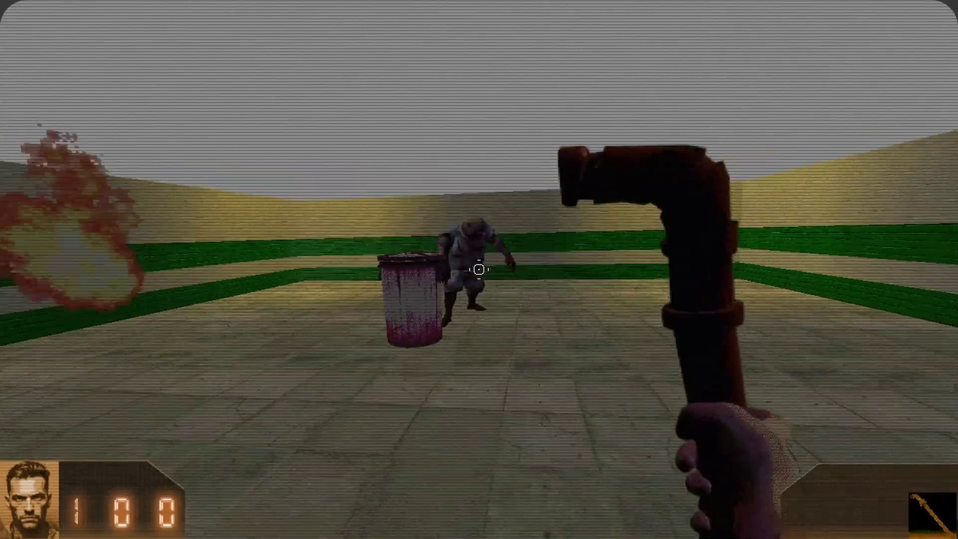
click(479, 269)
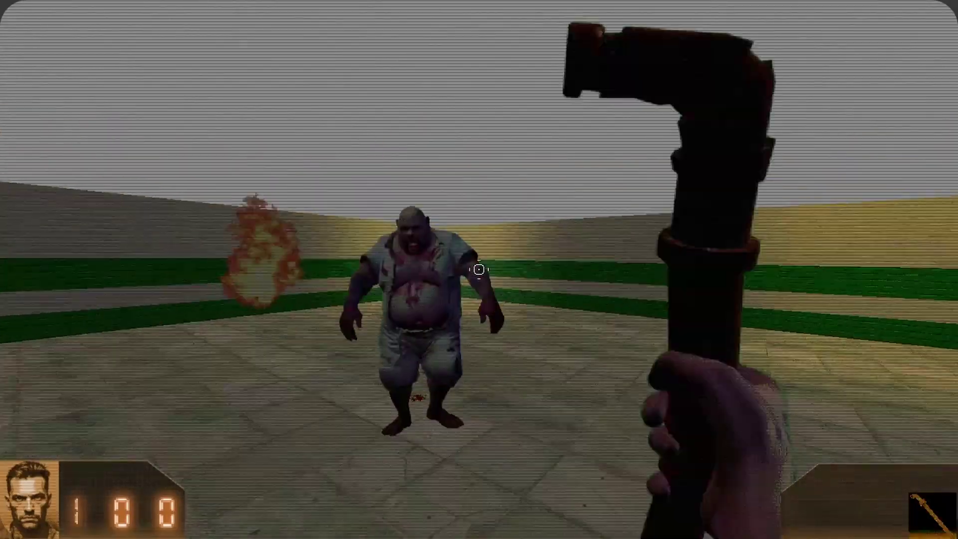
click(479, 269)
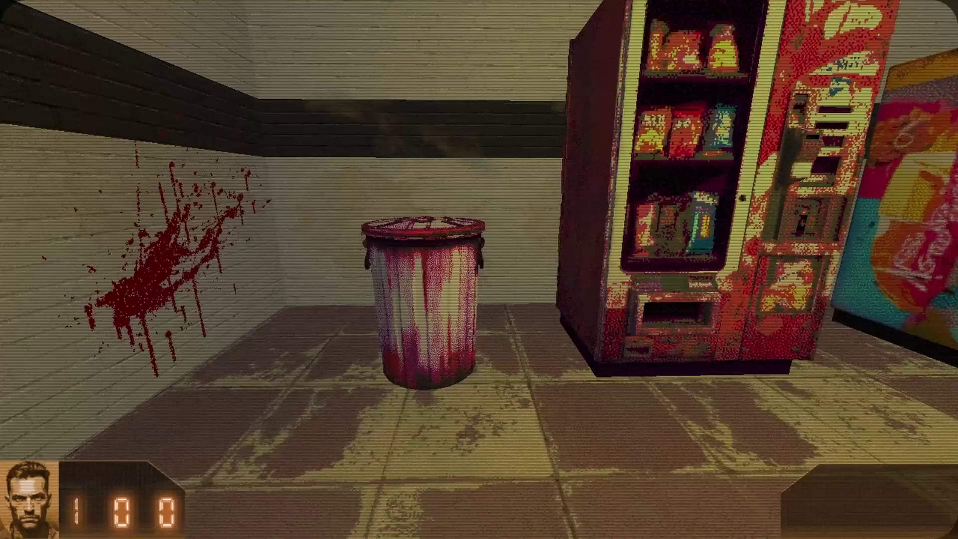
Step: Try searching the trash can and pink vending machine in the running game, and select the RustyBin script through its map return line
key(w)
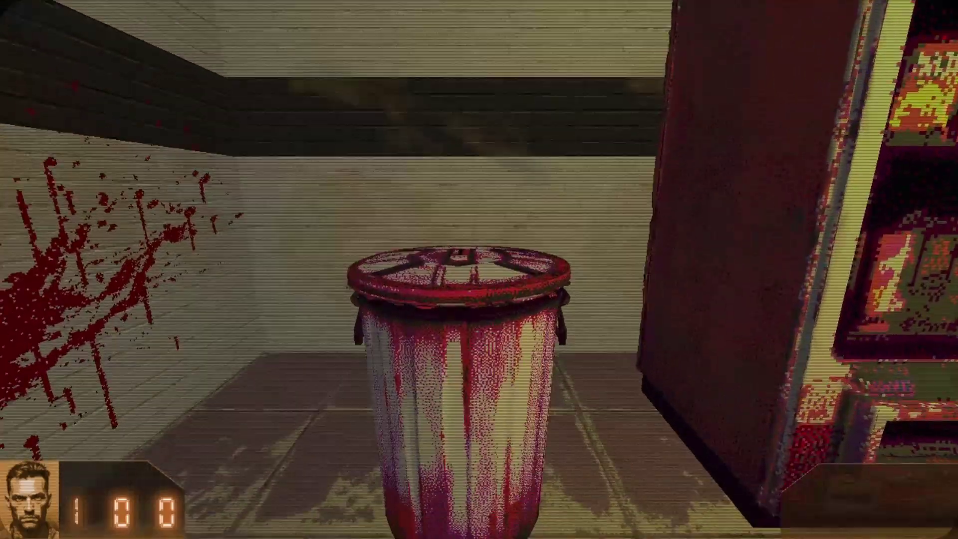
click(479, 268)
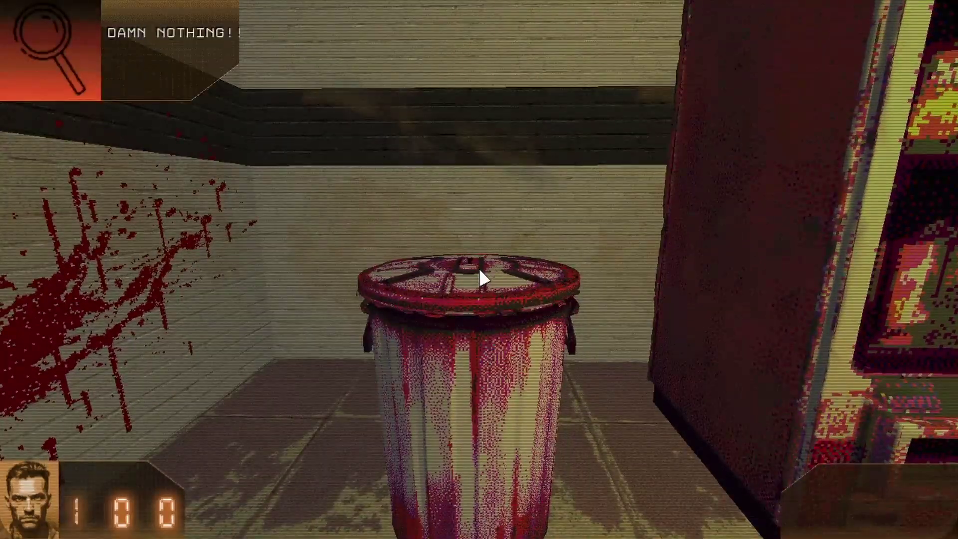
key(w)
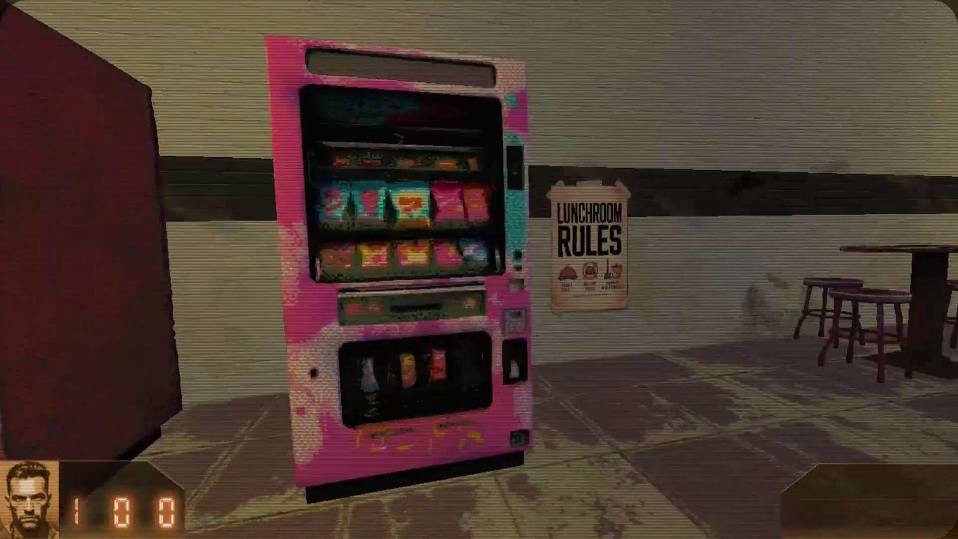
key(w)
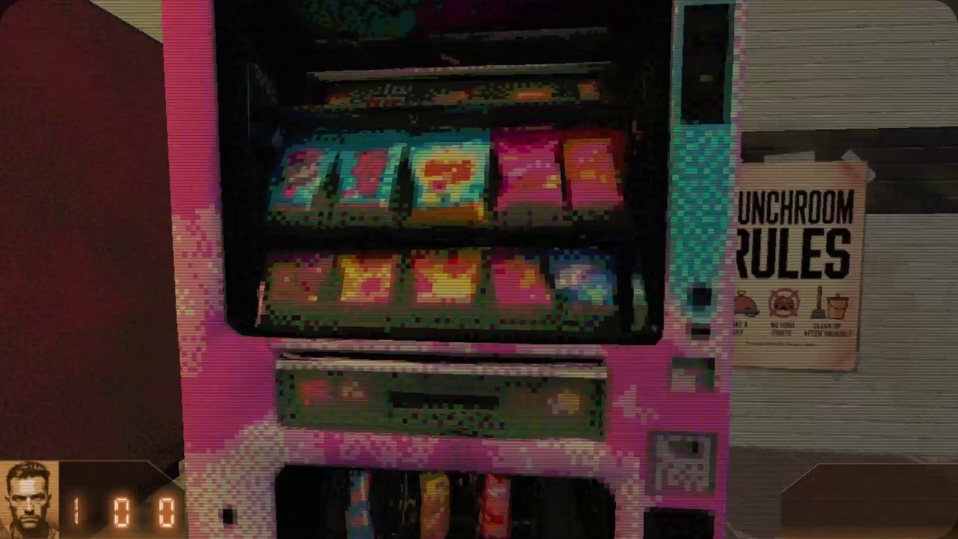
key(e)
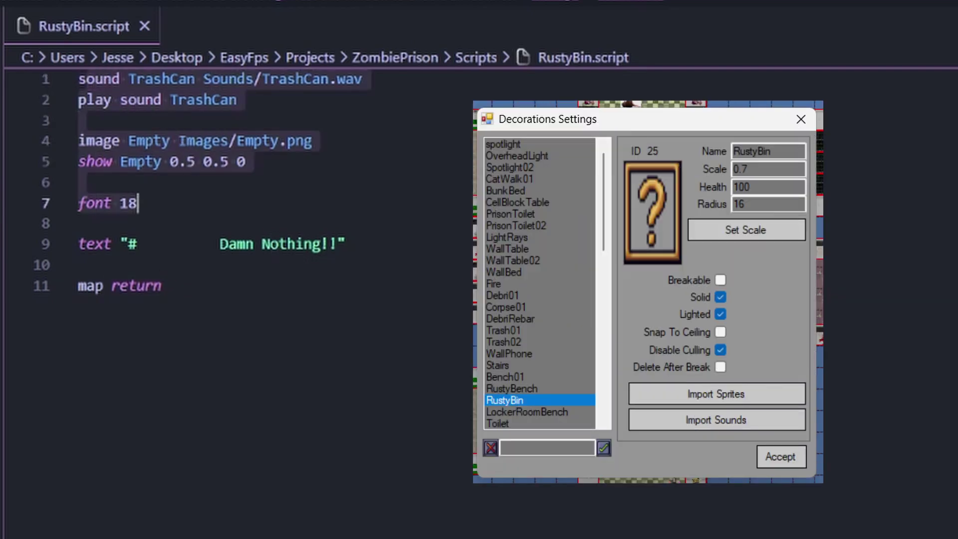
click(163, 285)
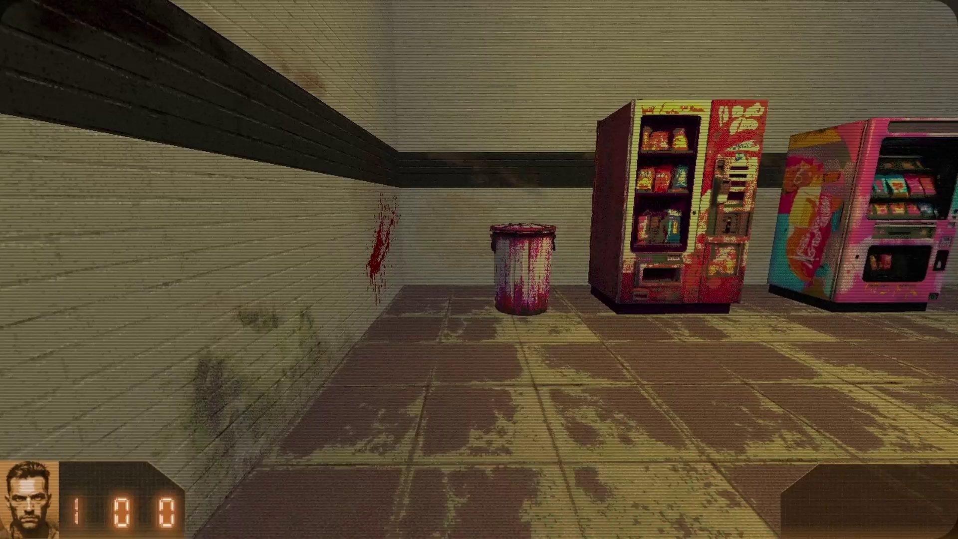
Step: Walk back to the lunchroom's trash can and search it, then interact with the pink vending machine and leave the game
key(w)
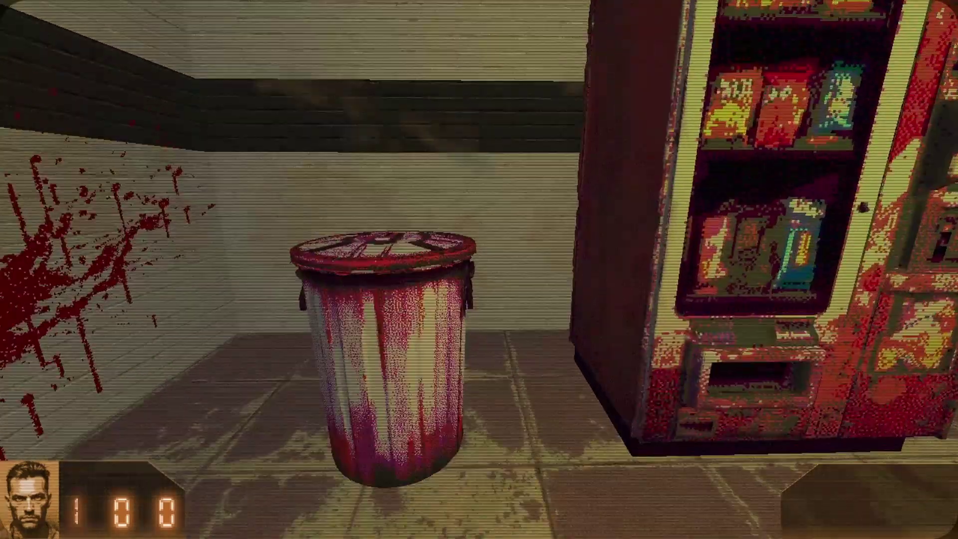
click(479, 268)
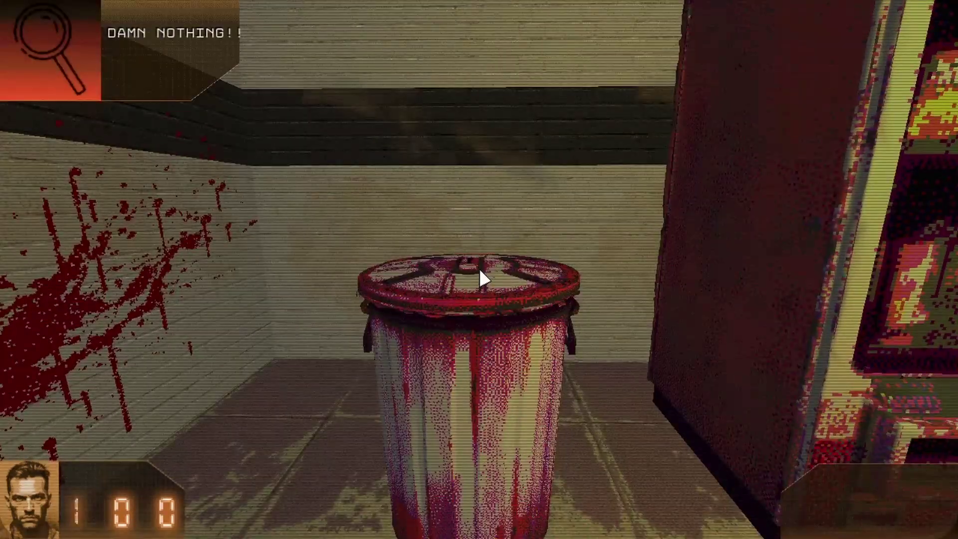
key(w)
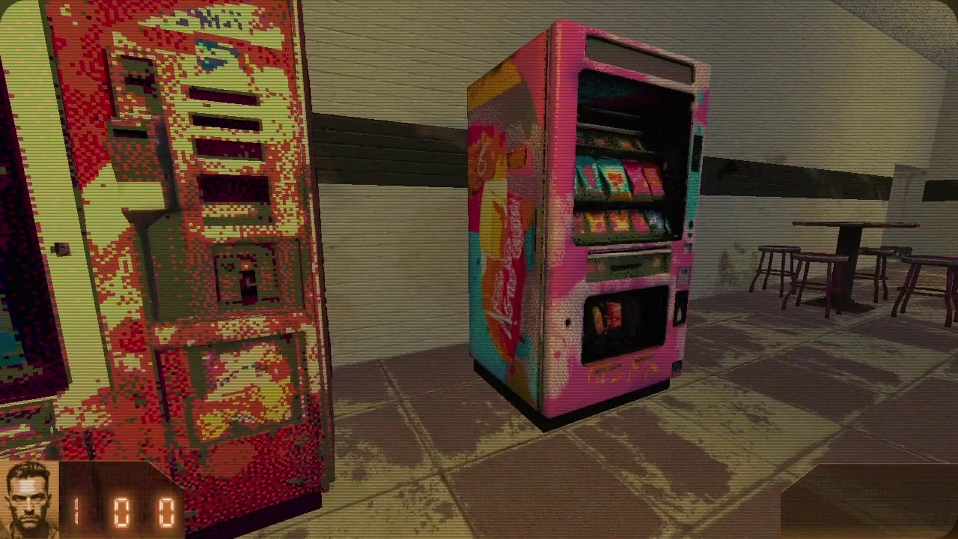
key(w)
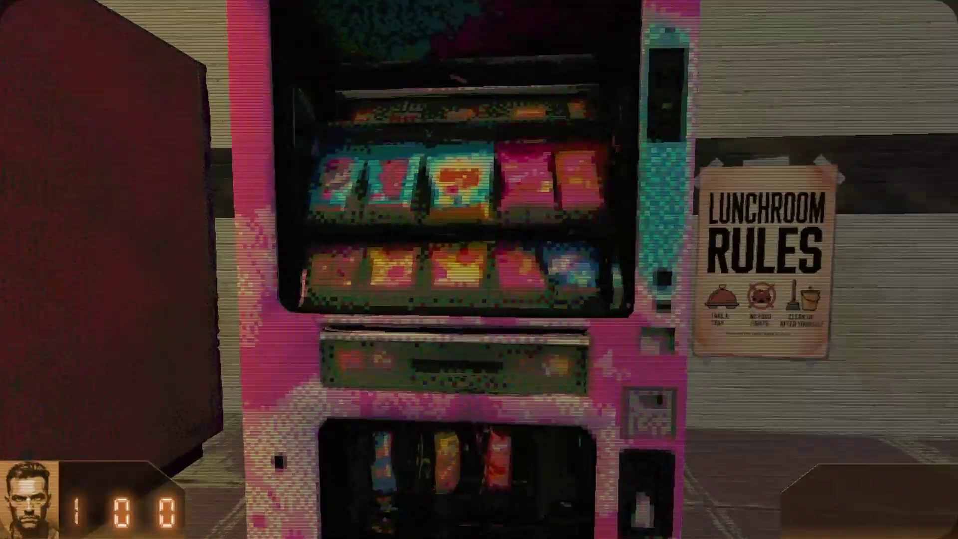
key(w)
key(w)
key(e)
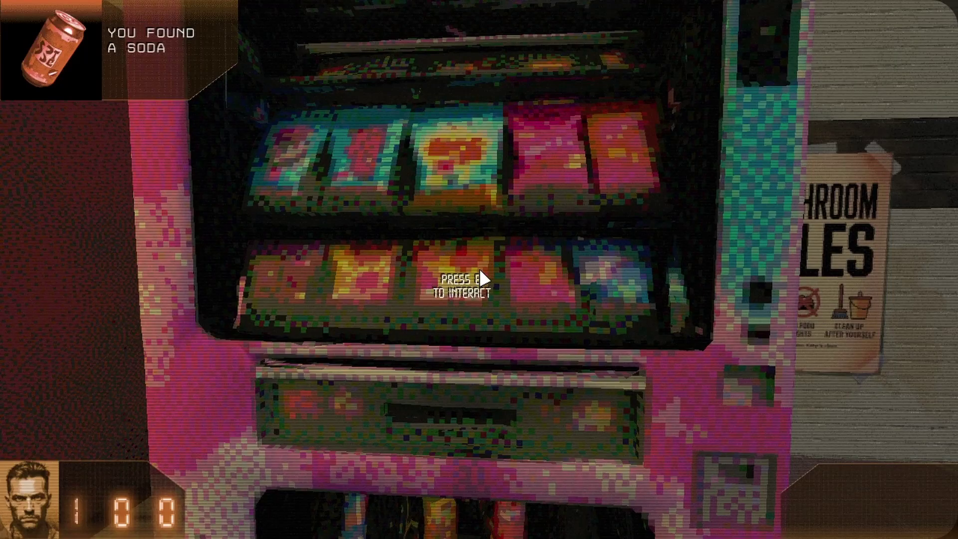
key(Escape)
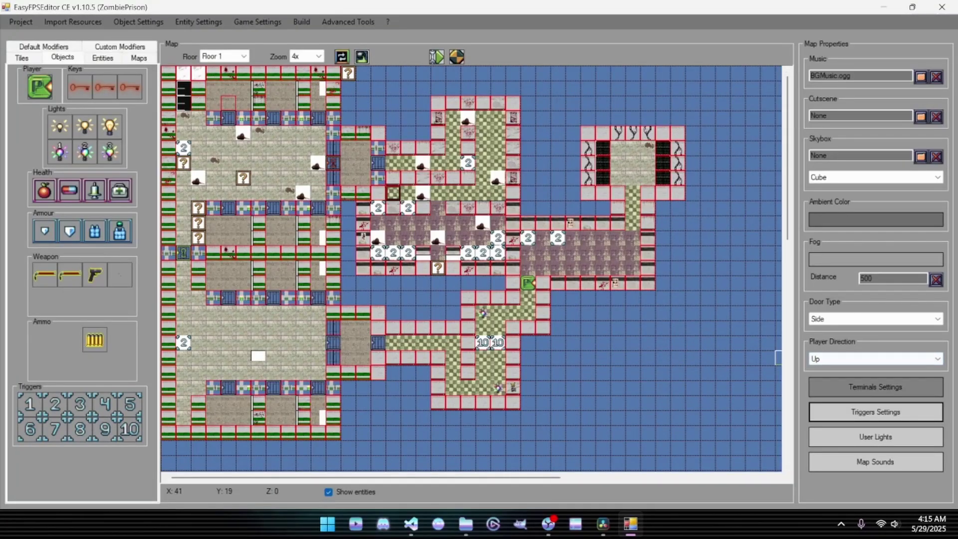
Step: Assign the enemy spawn script from the Scripts folder to Trigger 1 in the map's trigger settings and accept
click(876, 411)
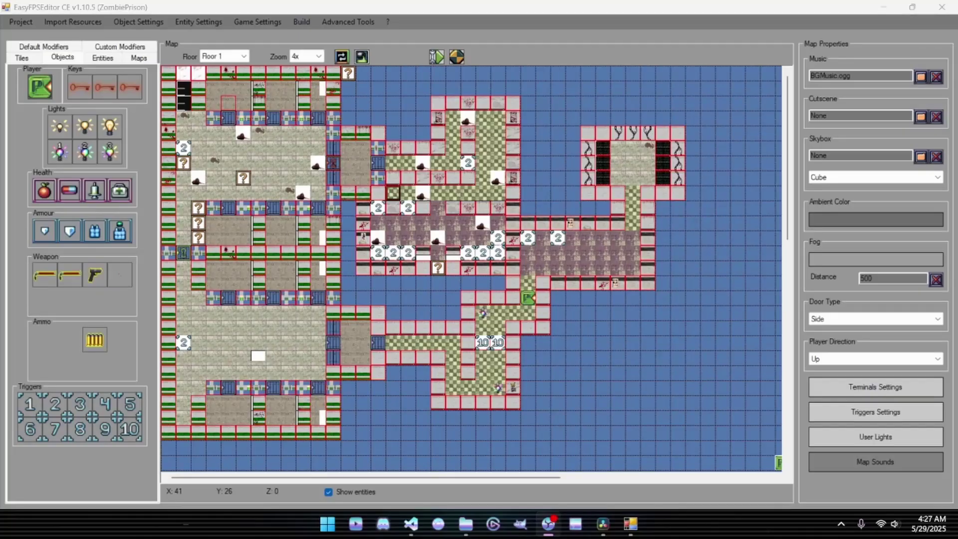
click(876, 411)
click(542, 175)
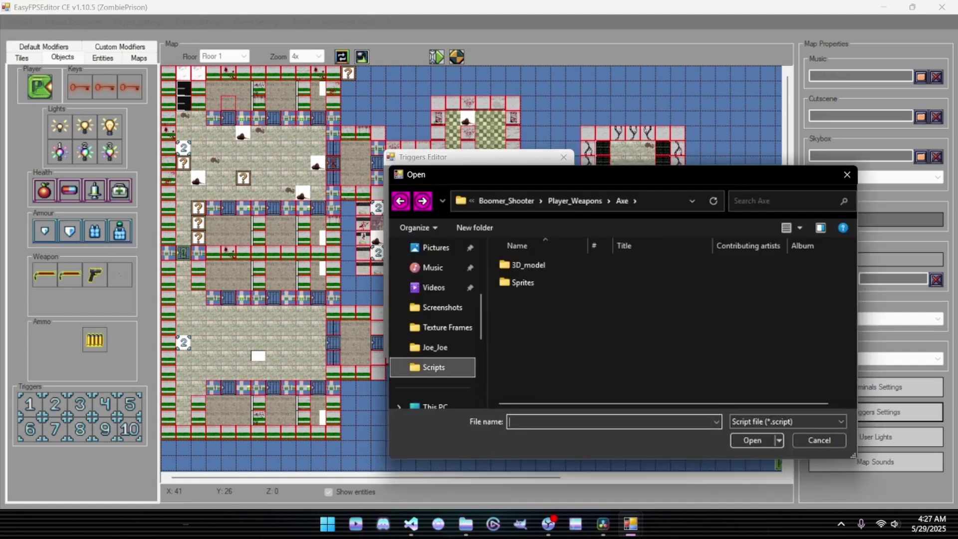
click(432, 367)
click(529, 300)
click(753, 440)
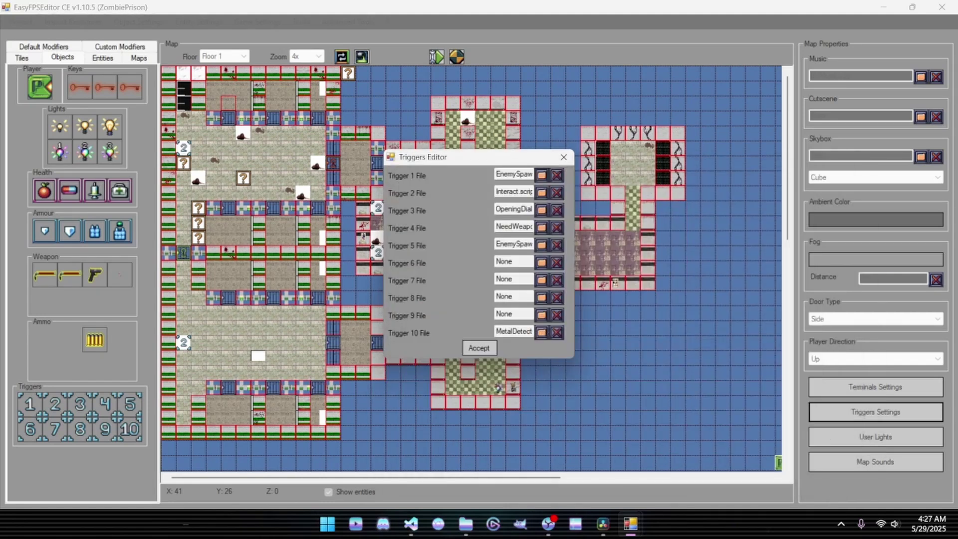
key(Return)
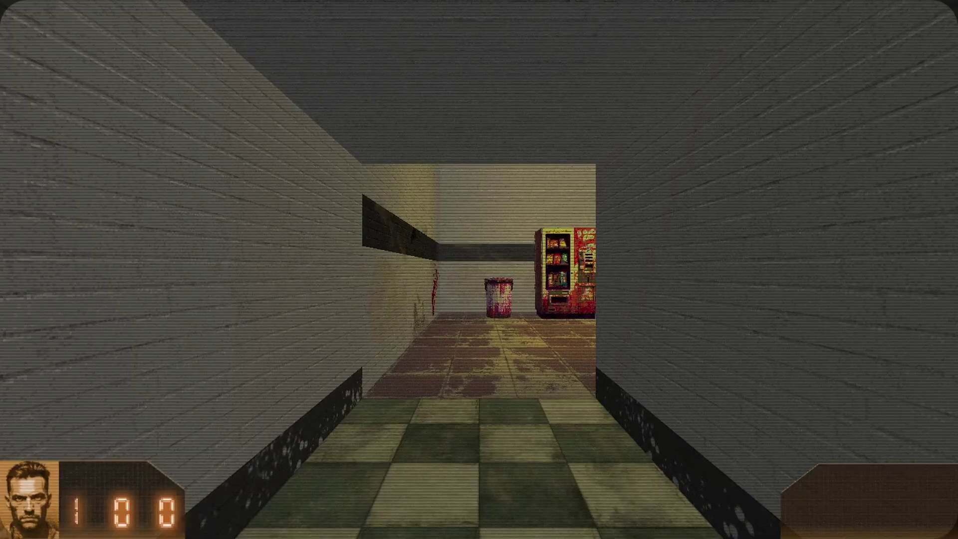
Step: Playtest the enemy spawning by walking through the corridor into the lunchroom and approaching the zombies
key(w)
key(w)
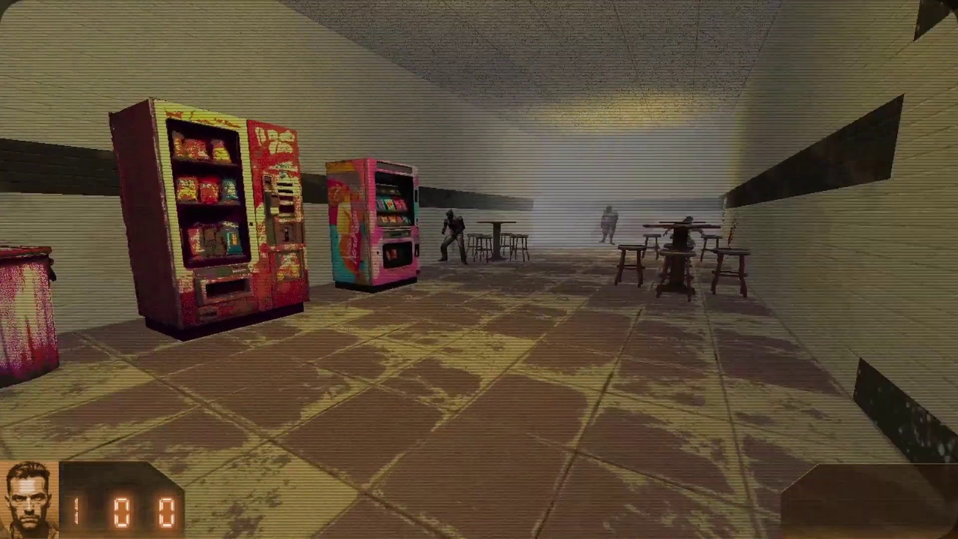
key(s)
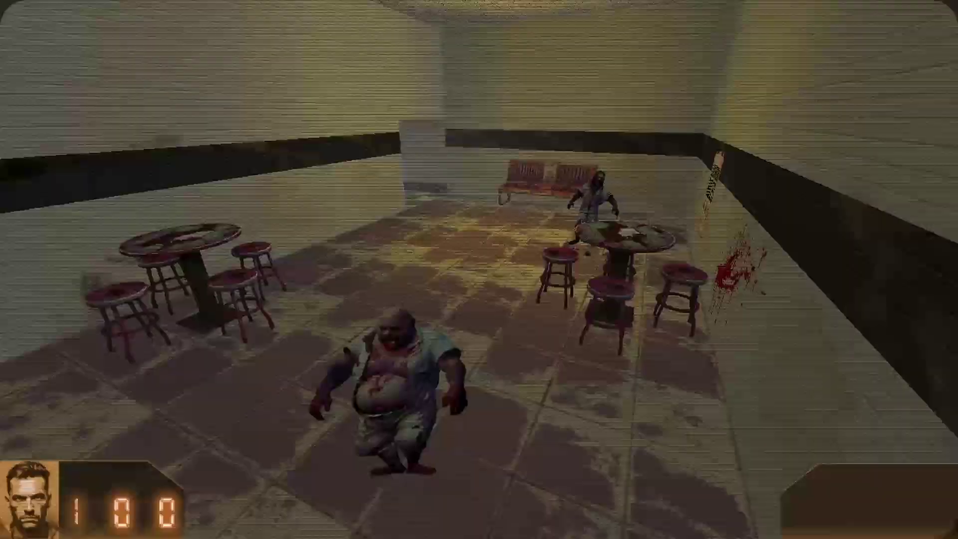
key(w)
key(w)
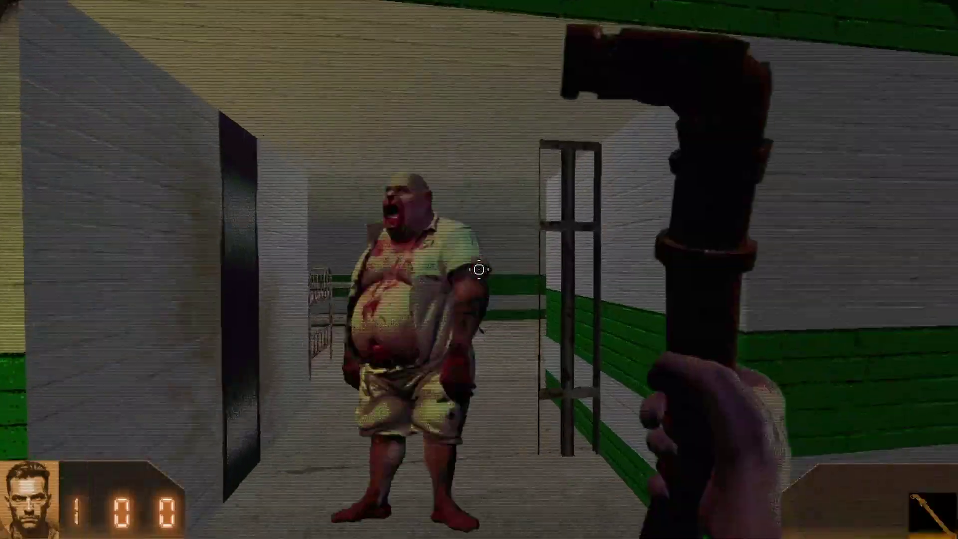
Step: Test the pipe weapon by striking the large zombie on the cell block's upper walkway
click(479, 270)
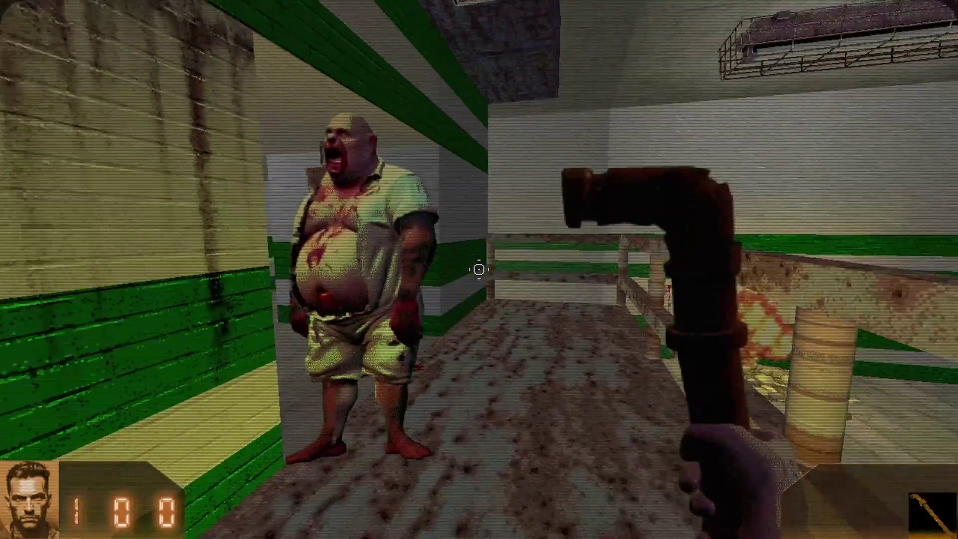
click(479, 270)
key(w)
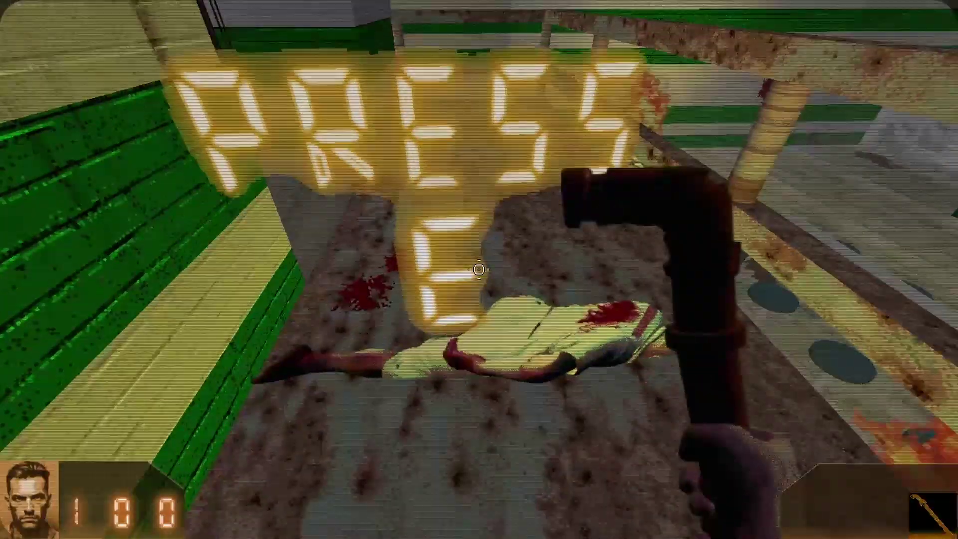
key(e)
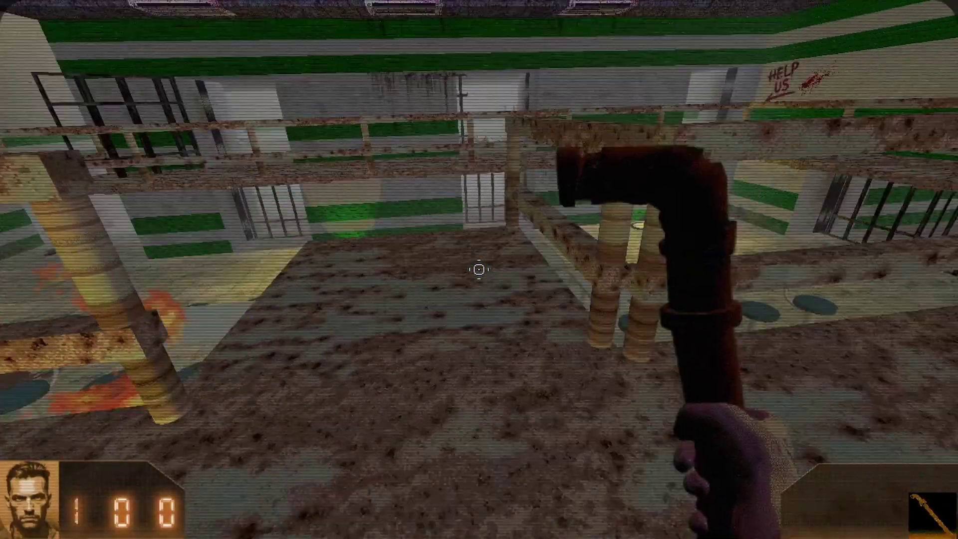
Step: Go down to the cell block's ground floor, equip the pistol and shoot the approaching zombies
key(w)
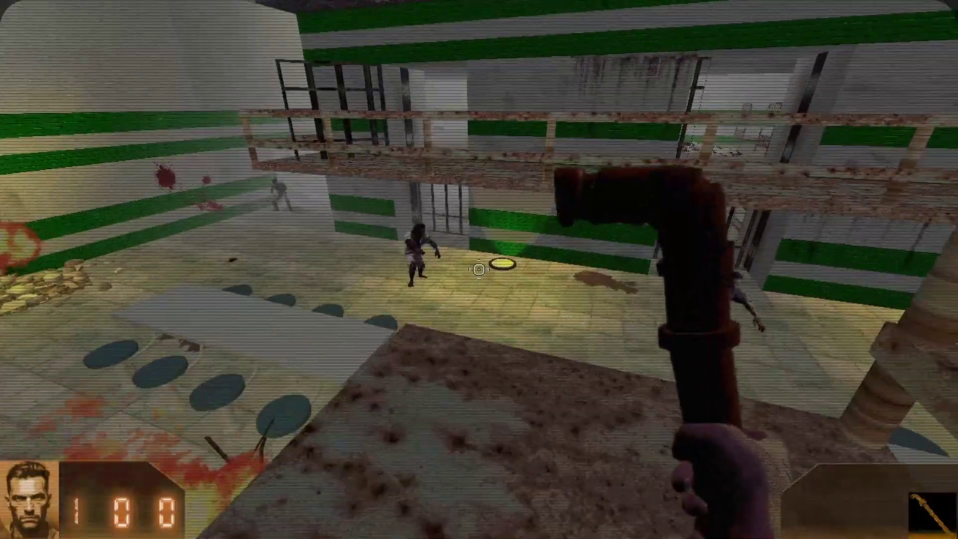
key(2)
key(w)
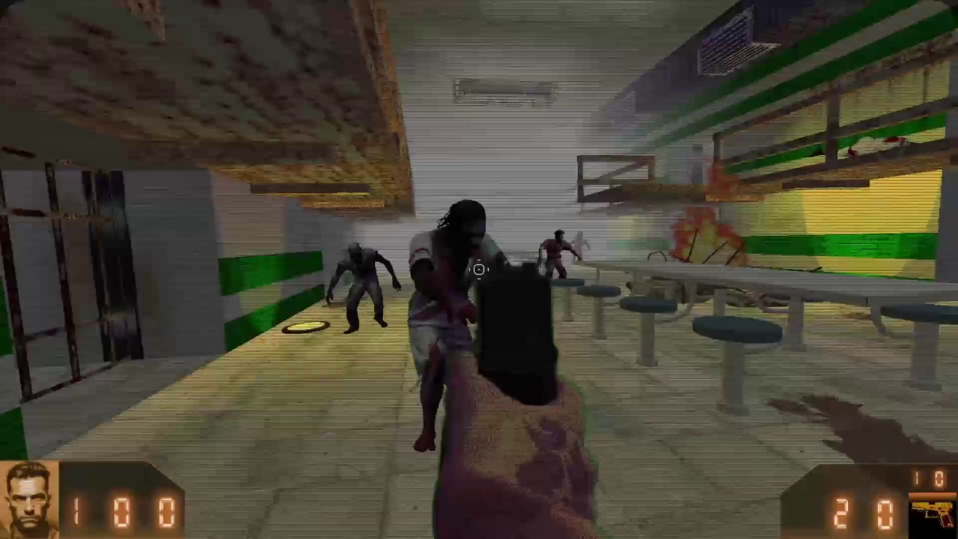
click(479, 270)
click(479, 269)
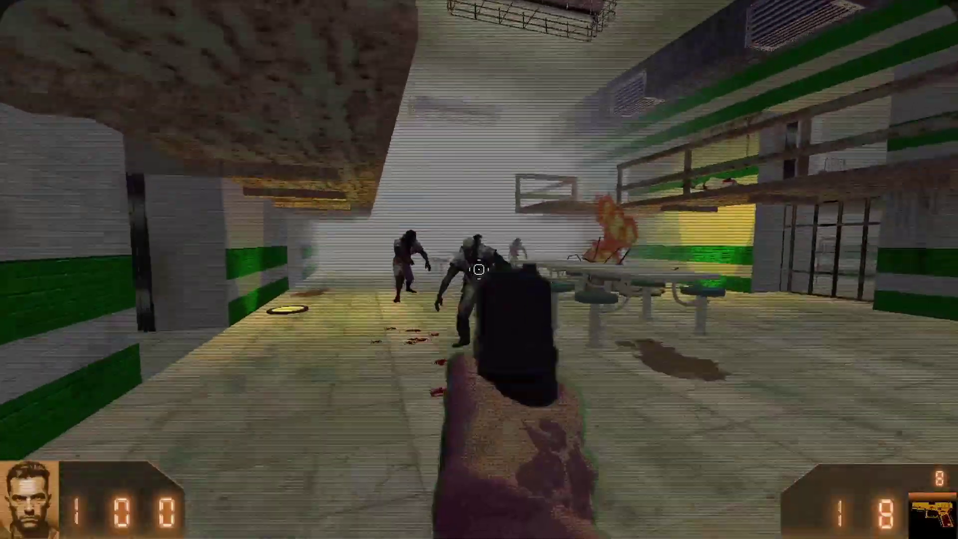